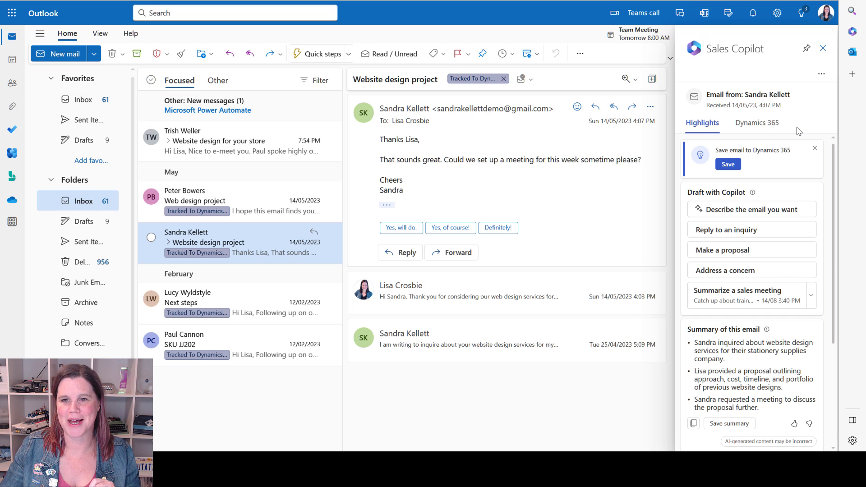
View the email's related Dynamics 365 records and examine the Ingenious Inks account details.
left_click(759, 129)
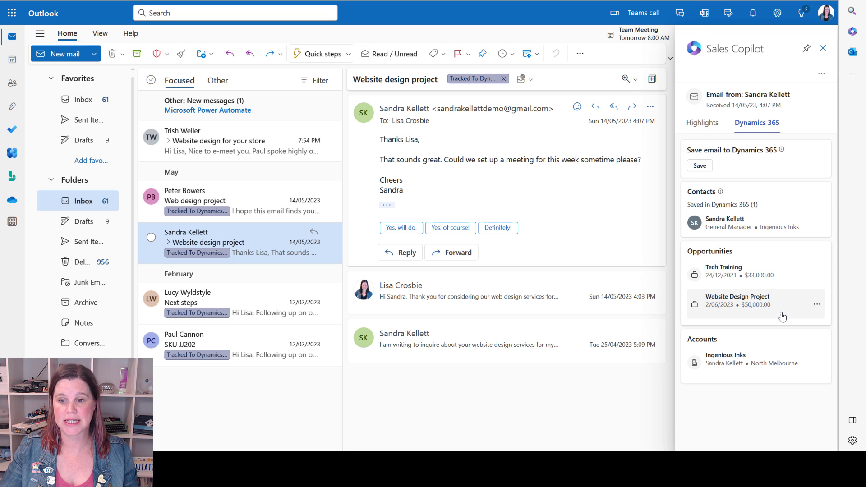
left_click(779, 359)
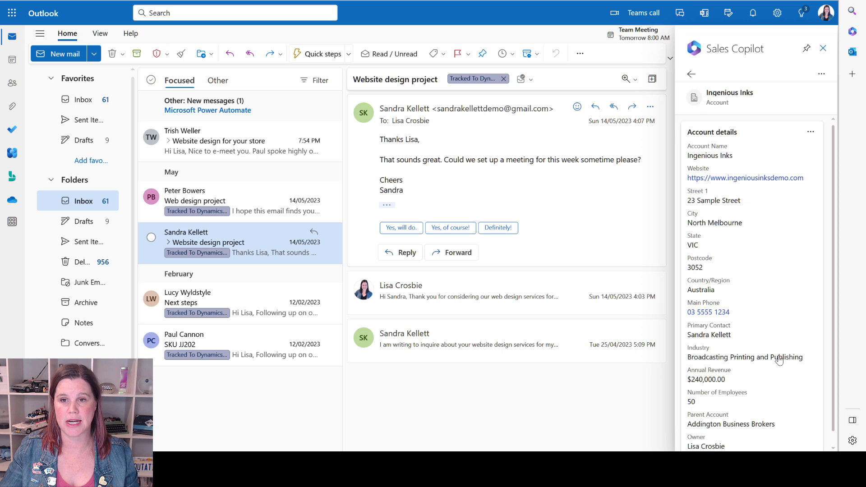
left_click(691, 75)
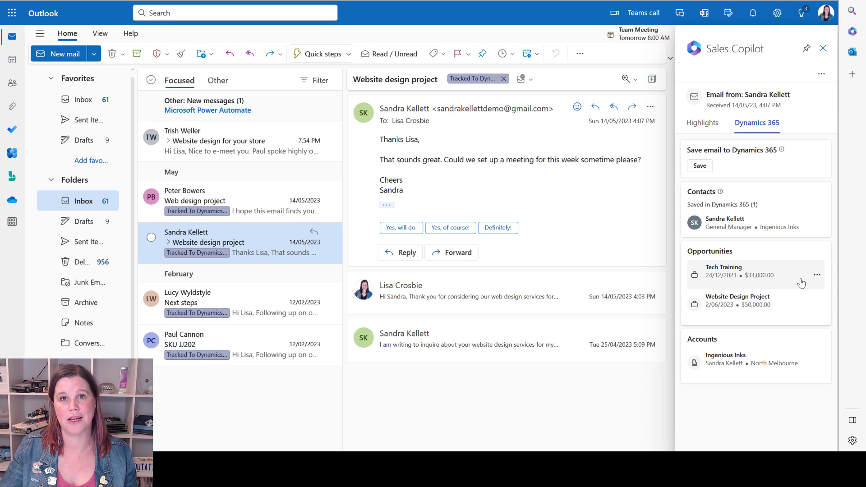
Open the email sender's contact record for editing and change the last digit of the mobile phone number.
left_click(735, 225)
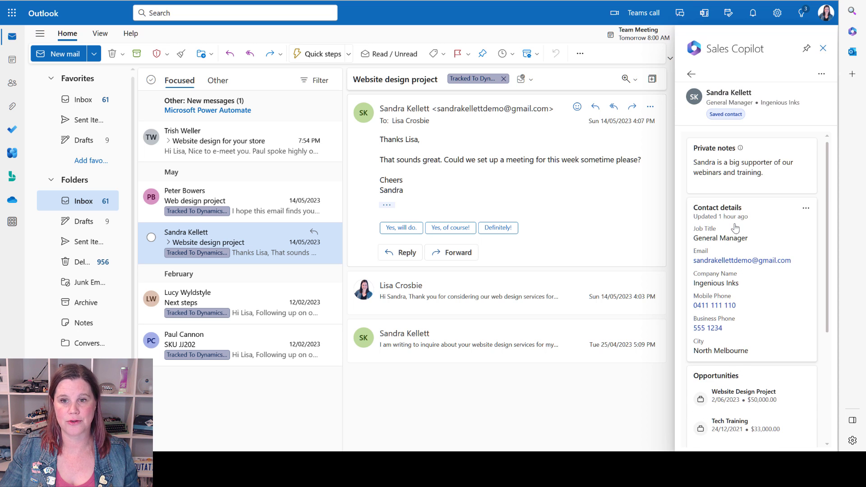
left_click(805, 211)
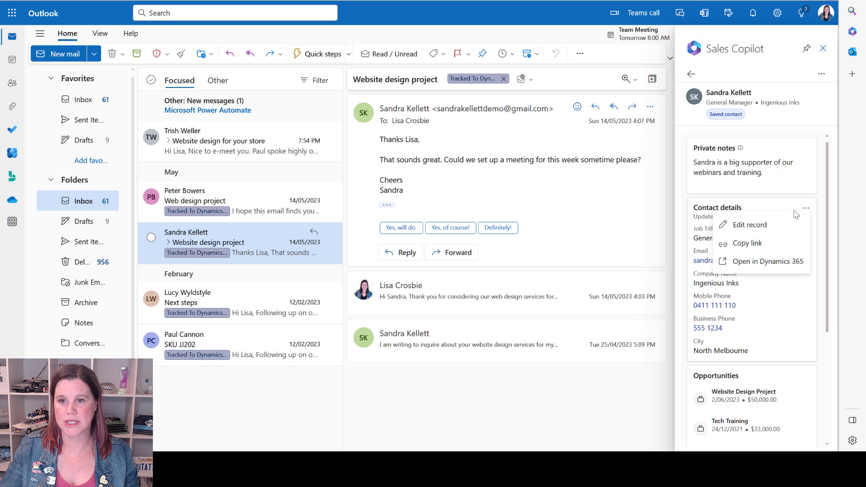
left_click(750, 225)
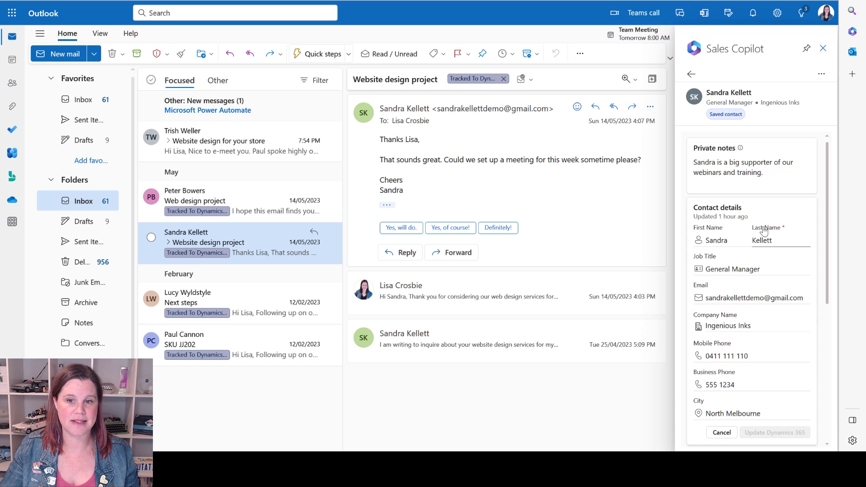
left_click(764, 356)
key("BackSpace")
type("9")
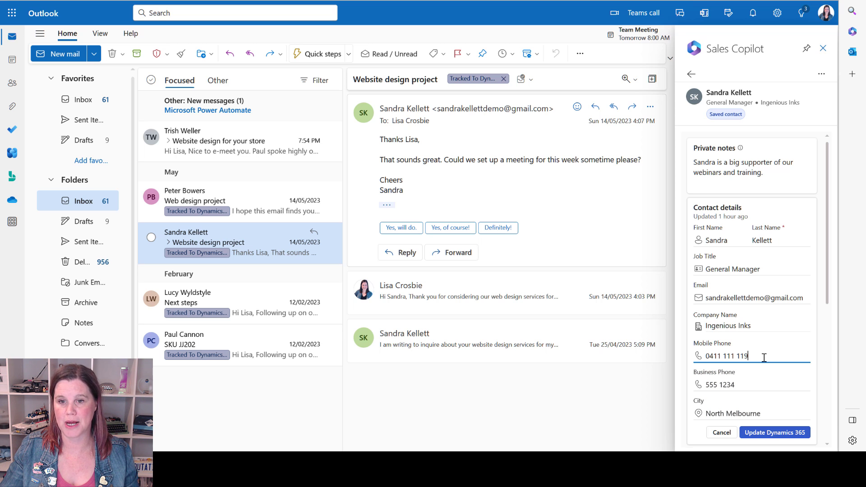
Set the contact's job title to Head of Operations and update the record in Dynamics 365.
left_click_drag(766, 270, 681, 258)
type("He")
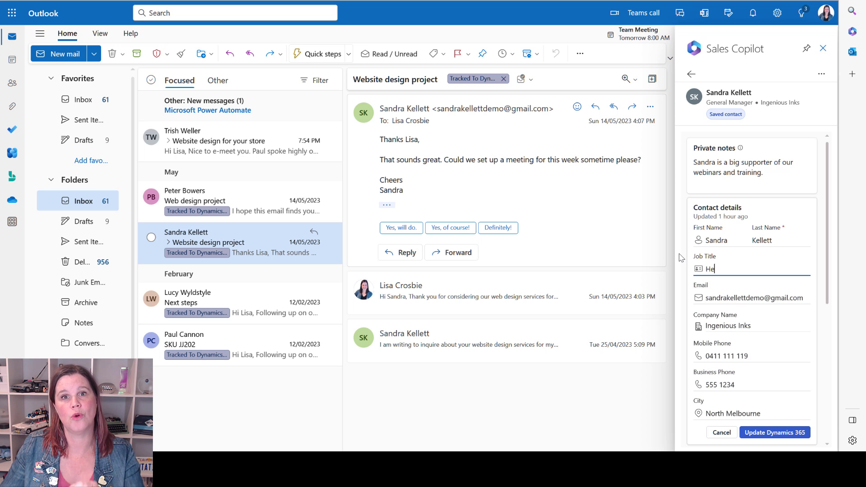
type("ad of Operations")
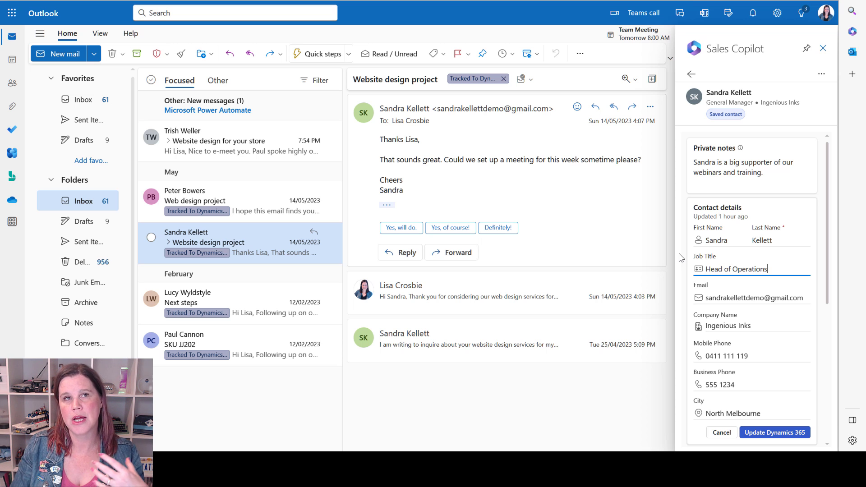
left_click(754, 433)
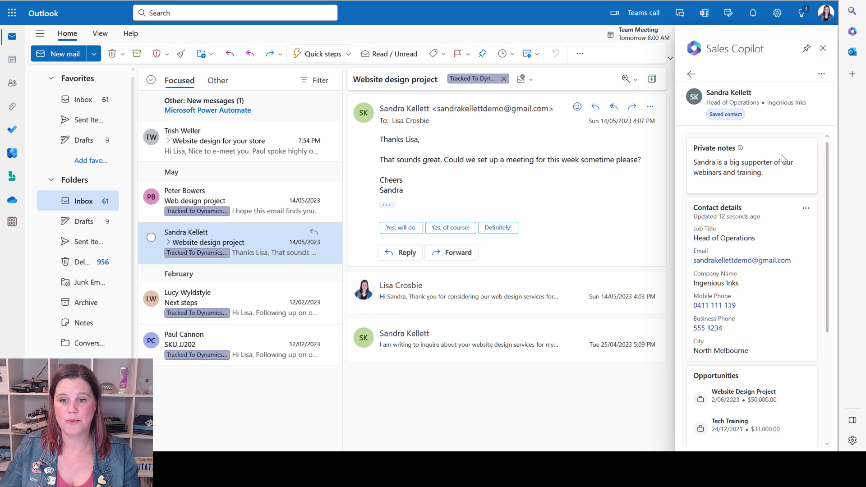
left_click(691, 74)
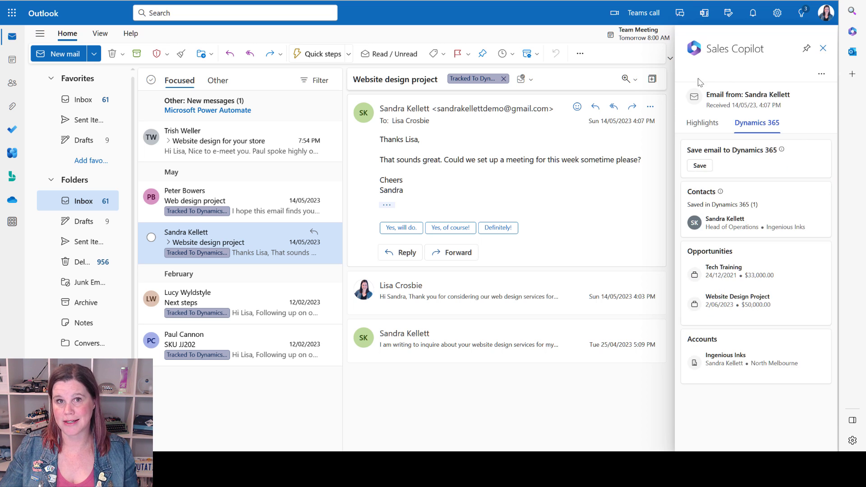
Add the sender of the "Website design for your store" email to Dynamics 365 as a contact with the job title CEO.
mouse_move(759, 305)
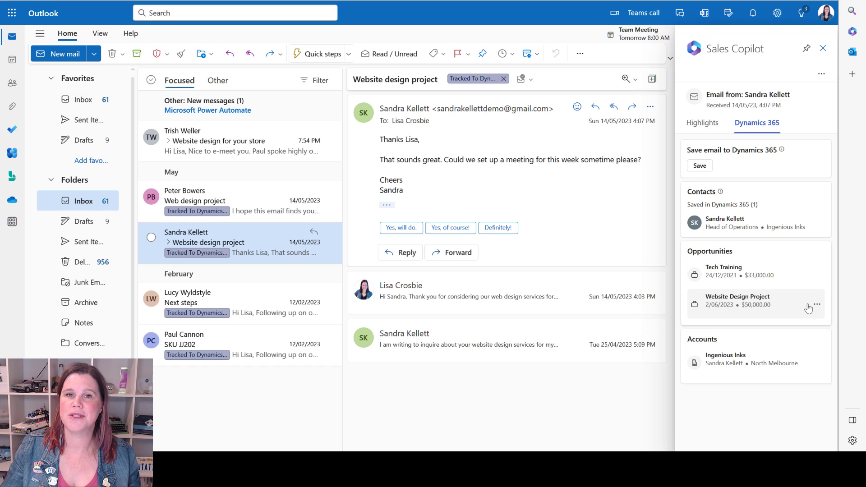
left_click(203, 141)
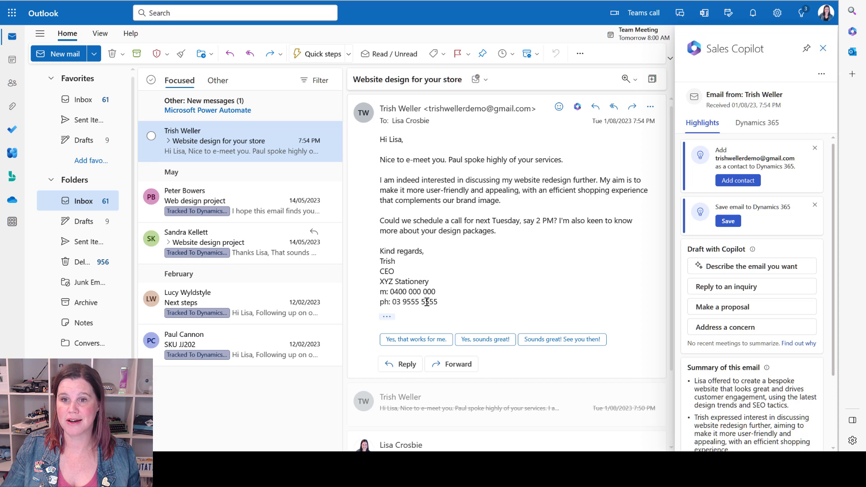
left_click(738, 181)
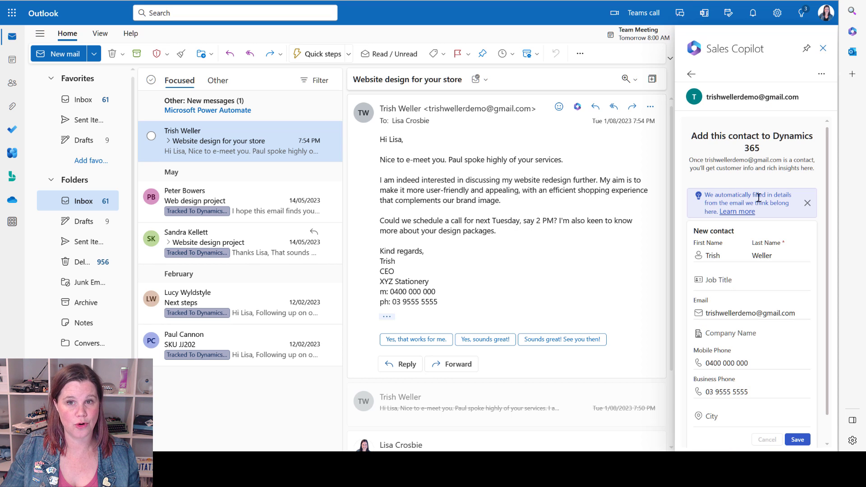
scroll(805, 270, "down", 1)
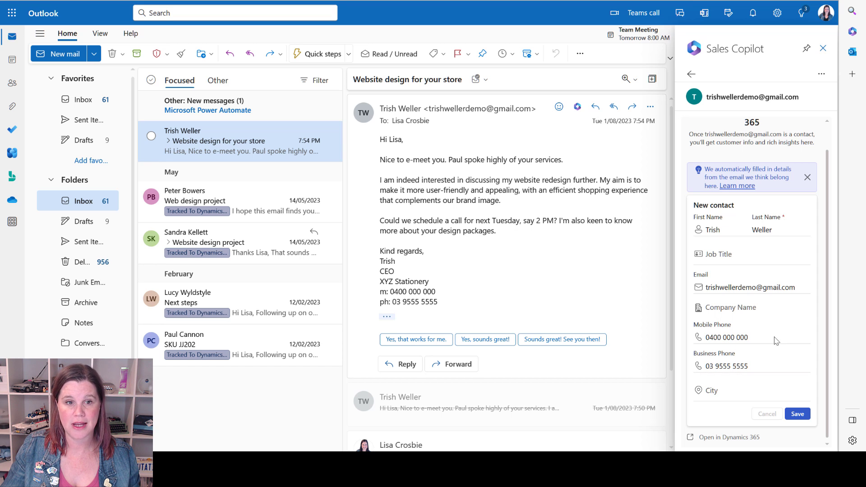
left_click(765, 258)
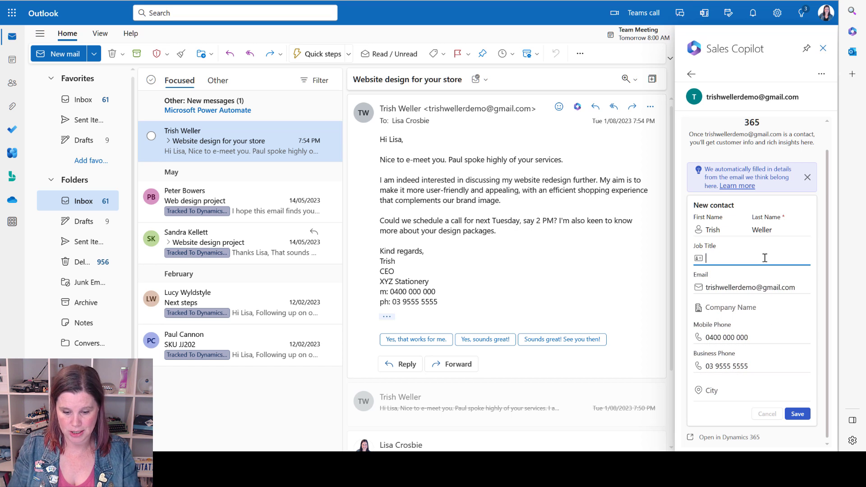
type("CEO")
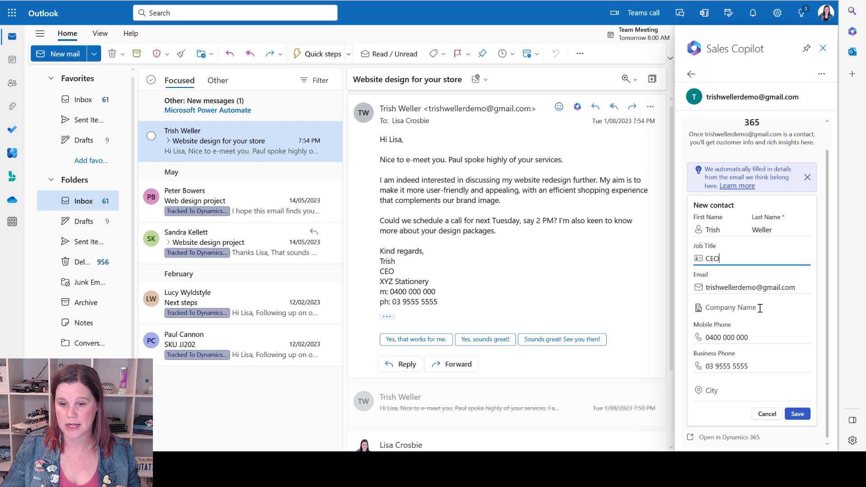
left_click(797, 413)
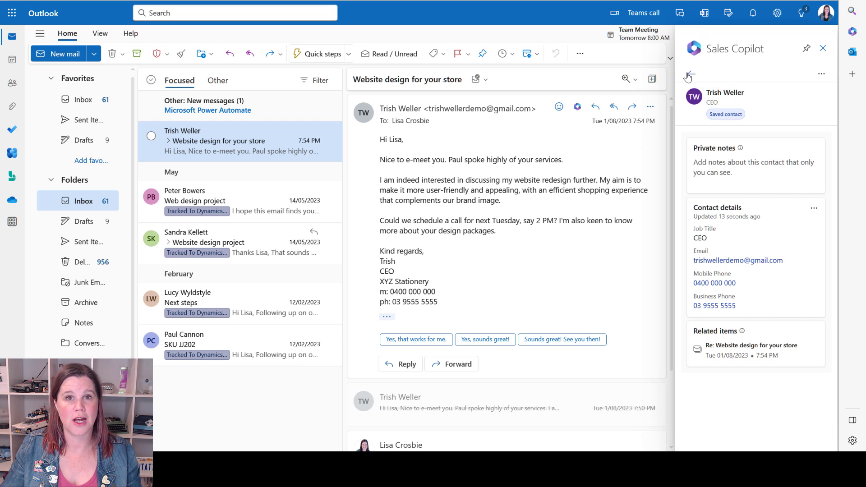
left_click(688, 75)
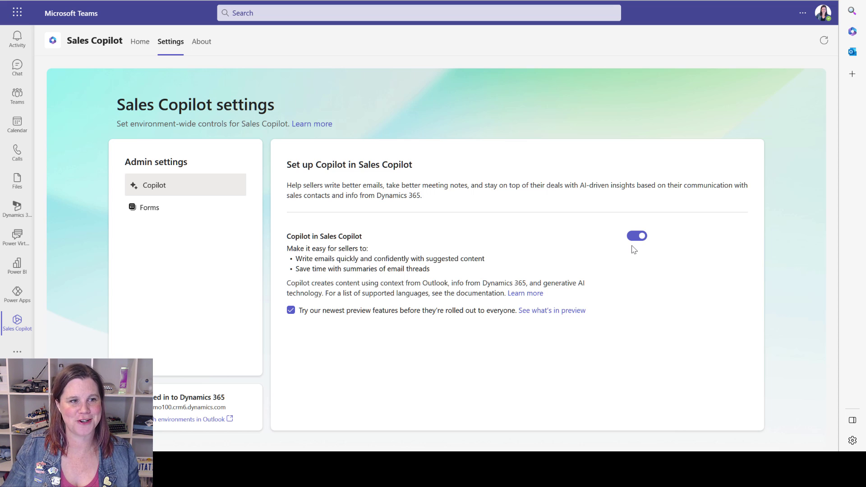
Switch to the Sales Copilot admin settings in Microsoft Teams and open the form settings for the Contact record type.
left_click(147, 215)
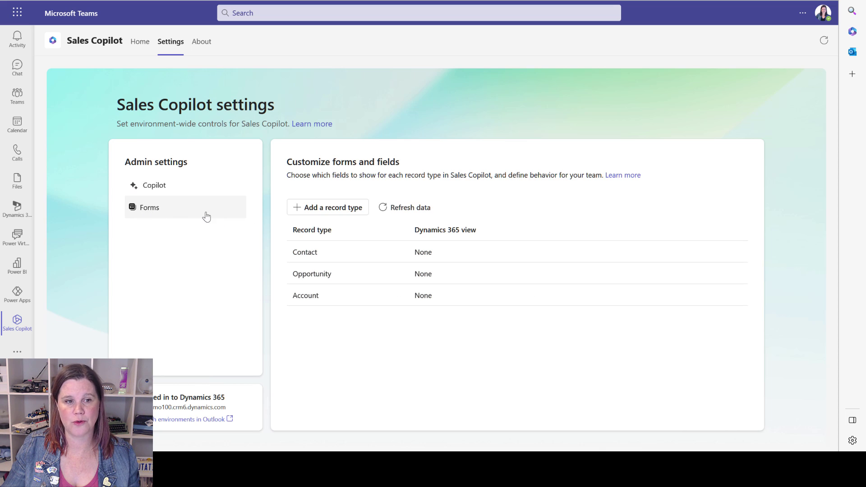
left_click(306, 257)
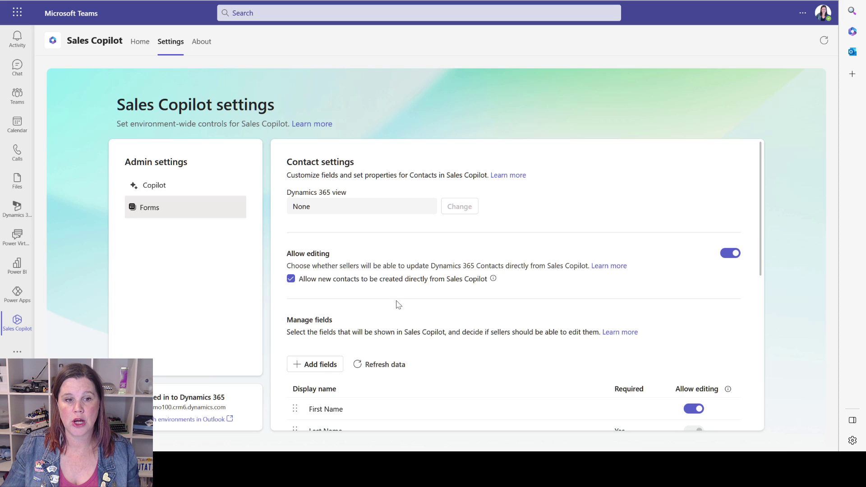
scroll(399, 305, "down", 4)
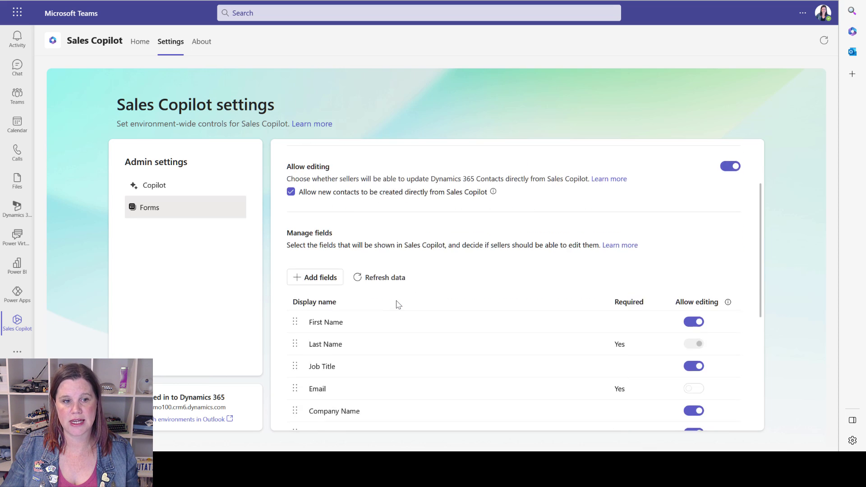
scroll(397, 303, "down", 1)
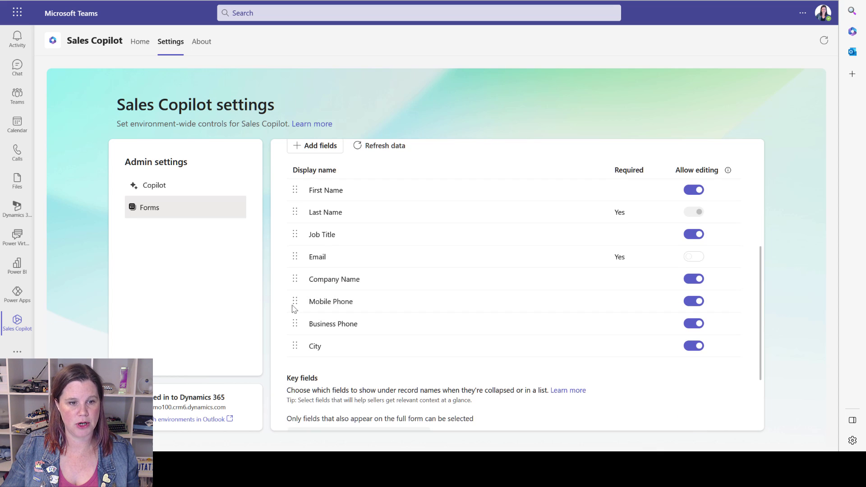
Move the Mobile Phone field below City in the contact form, and return it to its place above Business Phone.
left_click_drag(295, 301, 303, 358)
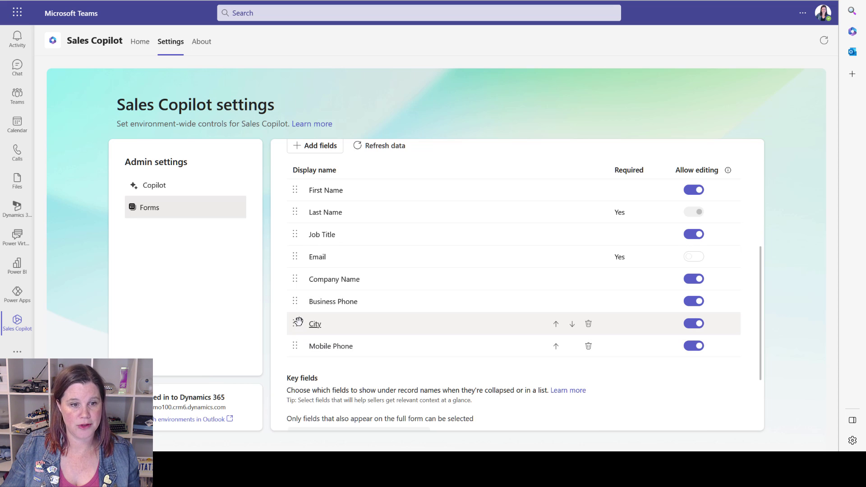
left_click_drag(295, 346, 300, 303)
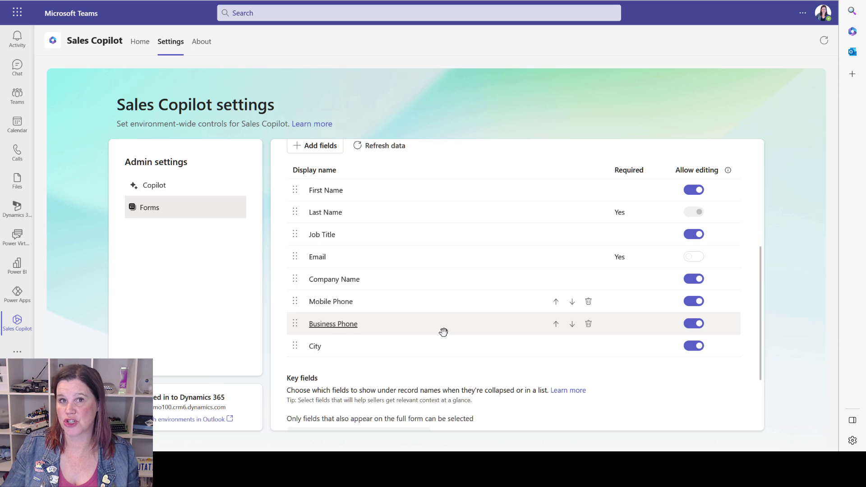
Turn off editing for the City field and start adding fields to the contact form.
left_click(686, 348)
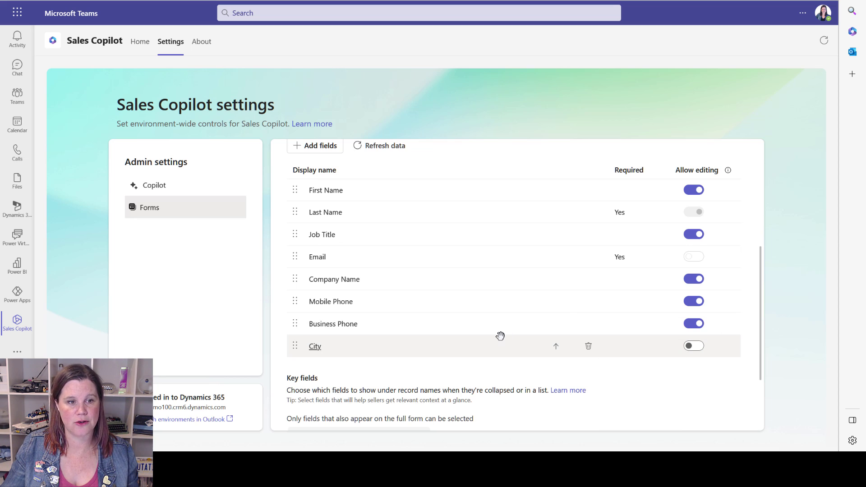
scroll(533, 293, "up", 3)
left_click(316, 234)
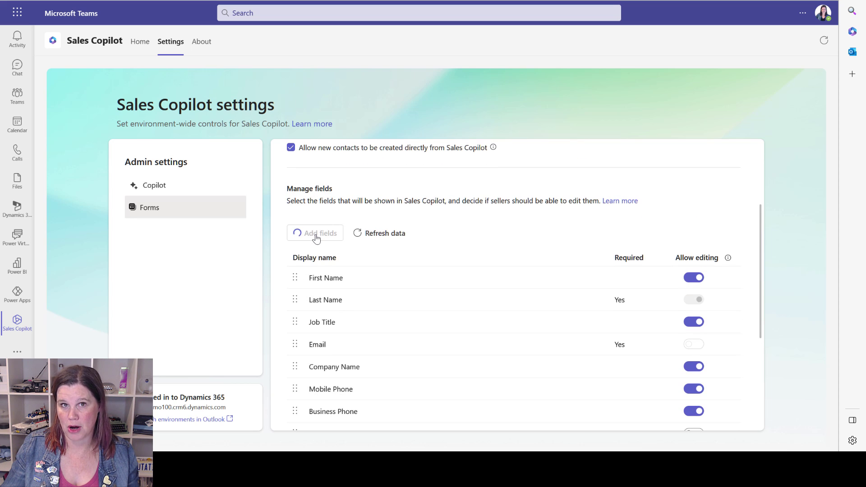
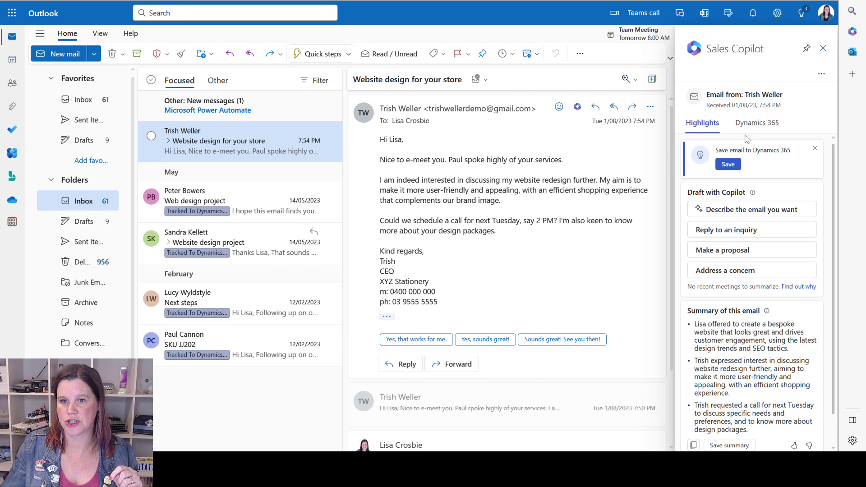
Check the email's Dynamics 365 details in Outlook, and examine the options for the first key field in the Teams contact settings.
left_click(752, 123)
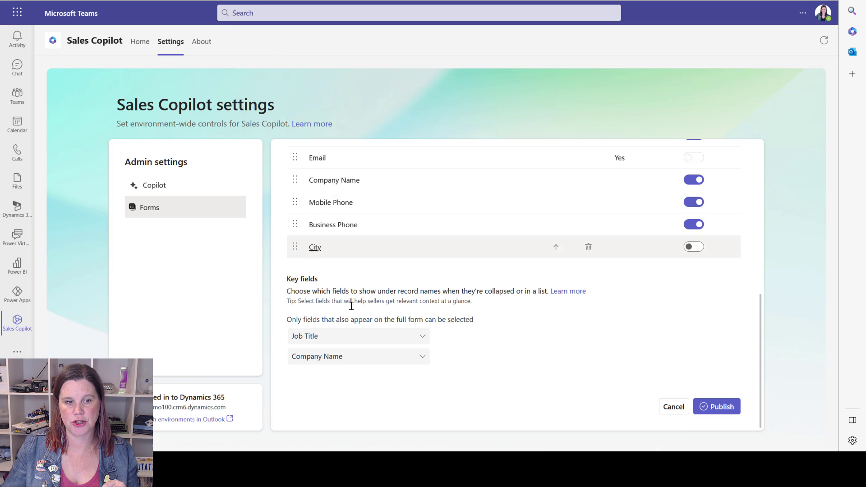
left_click(387, 341)
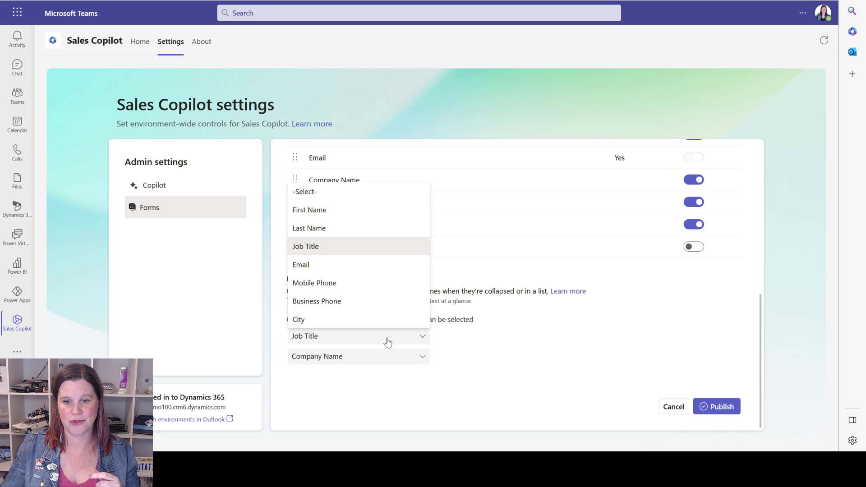
left_click(474, 345)
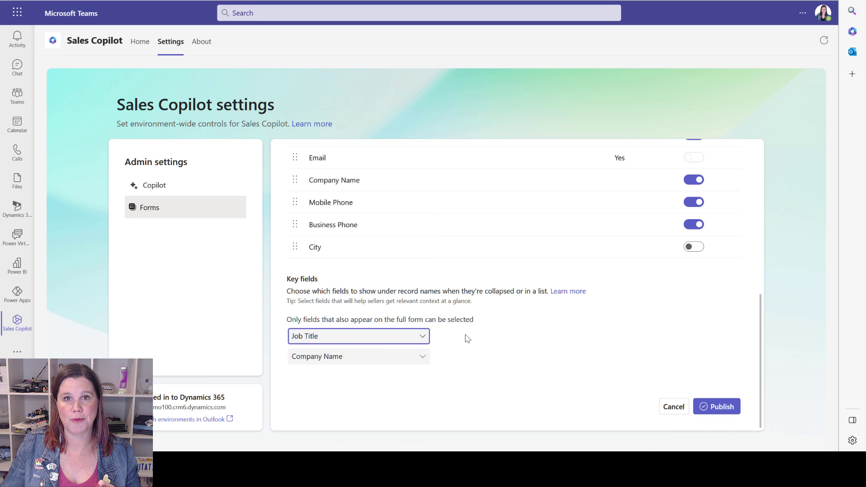
Publish the contact form settings and look through the record types available to add, without adding one.
left_click(721, 411)
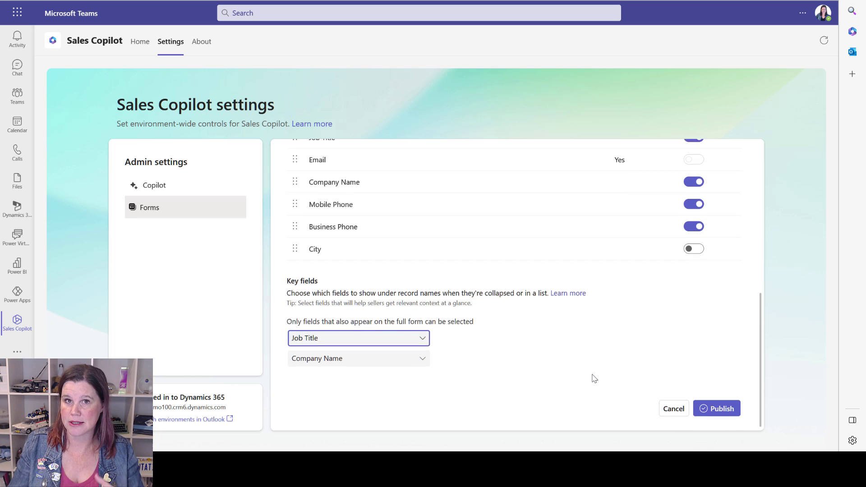
left_click(146, 207)
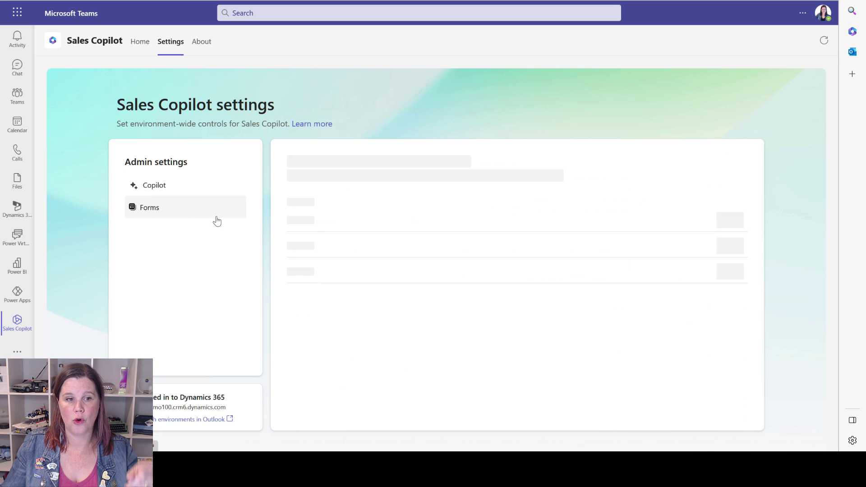
left_click(314, 212)
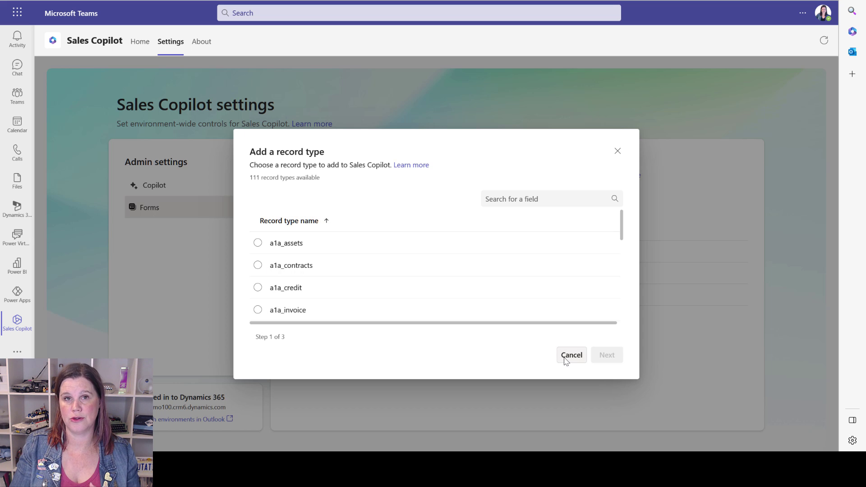
left_click(565, 361)
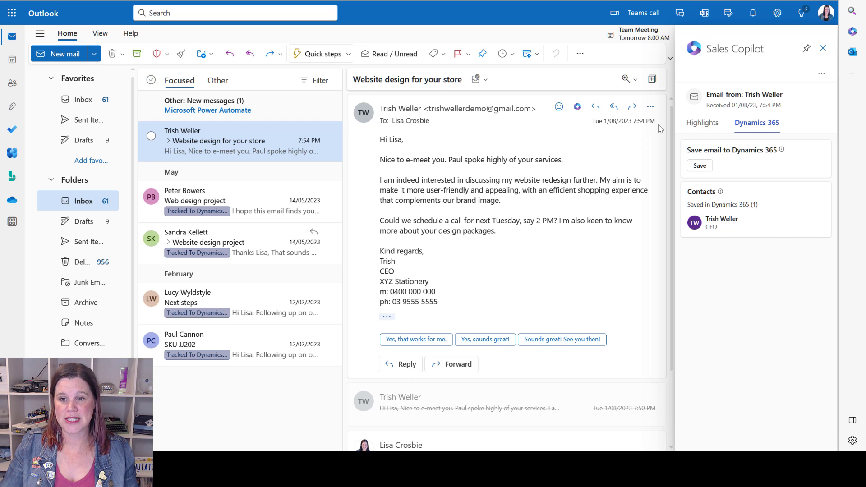
Examine Copilot's highlights for the "Website design for your store" email, reading through its whole summary.
left_click(704, 125)
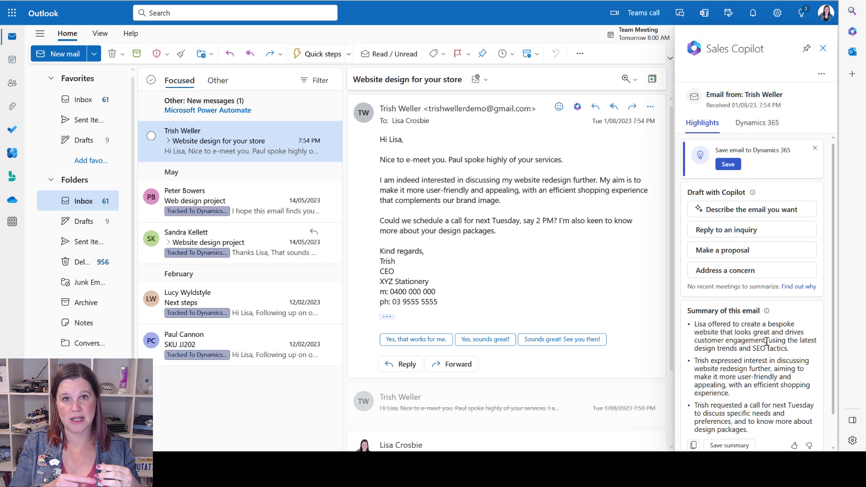
scroll(766, 342, "down", 1)
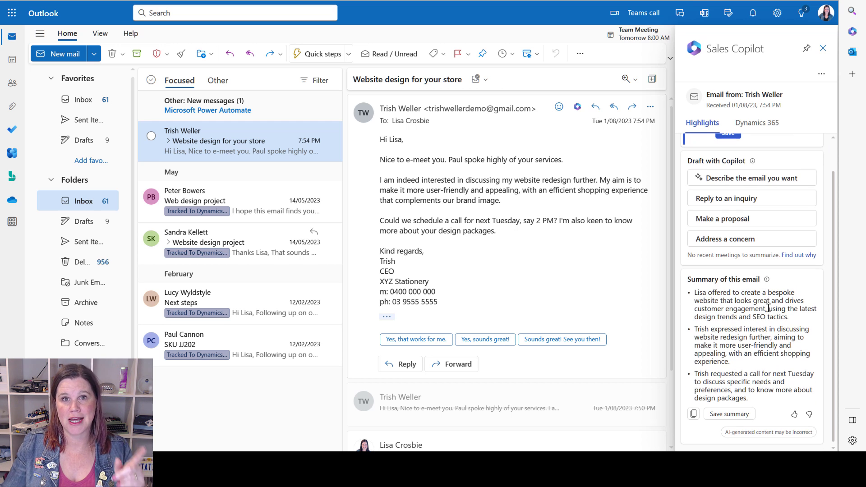
left_click_drag(776, 391, 776, 401)
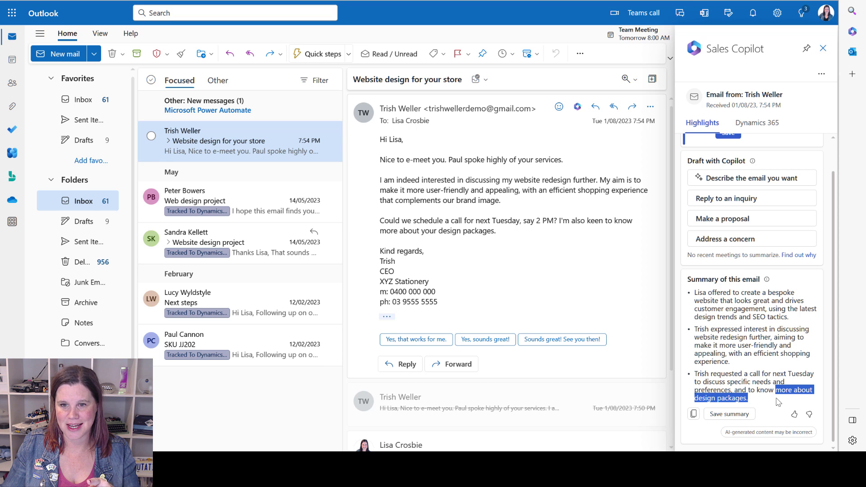
left_click(777, 402)
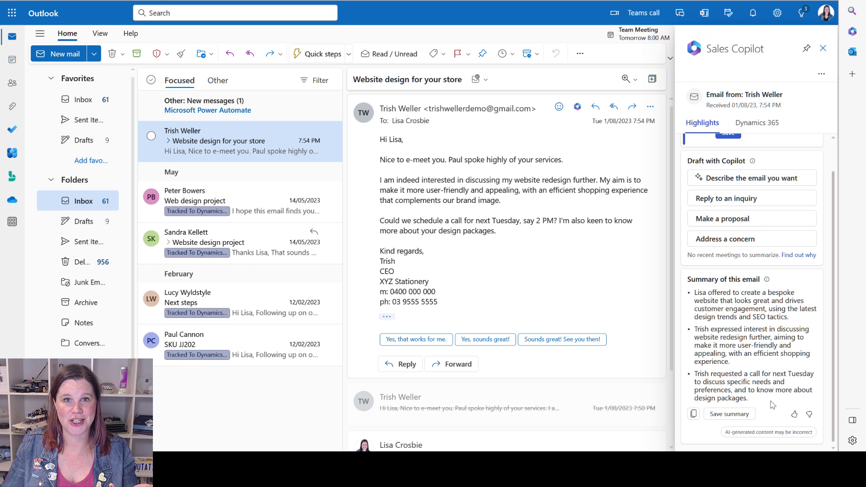
left_click(744, 415)
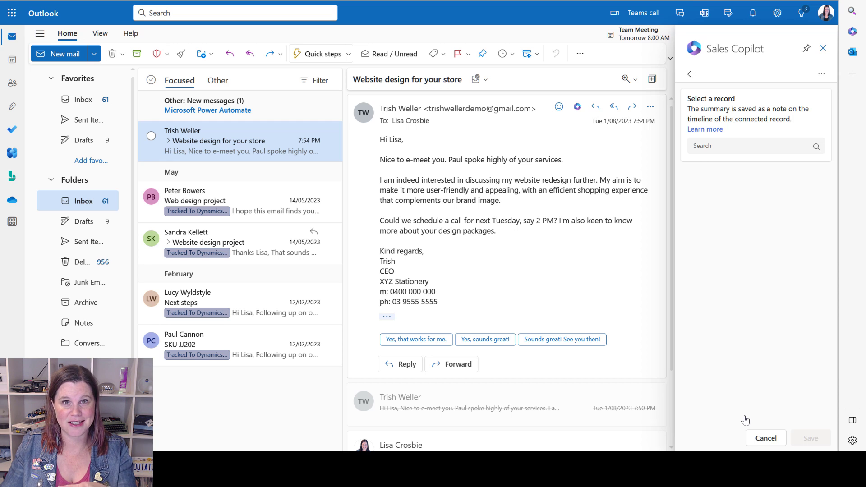
left_click(752, 144)
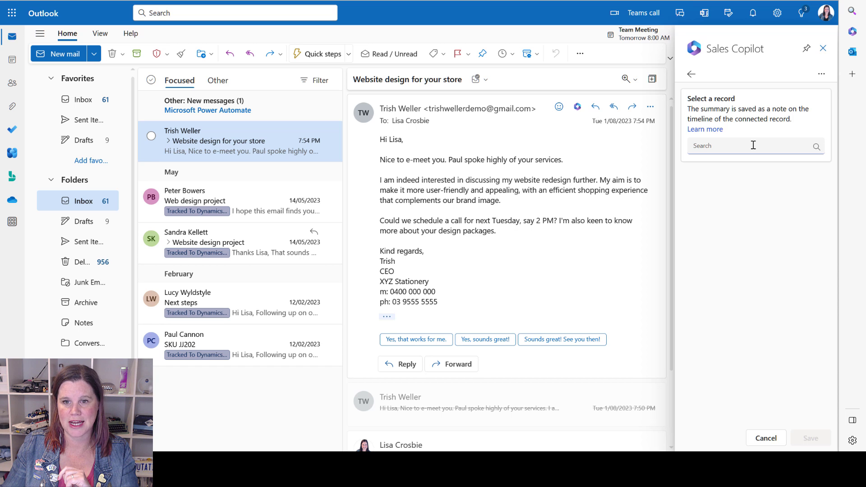
left_click(689, 75)
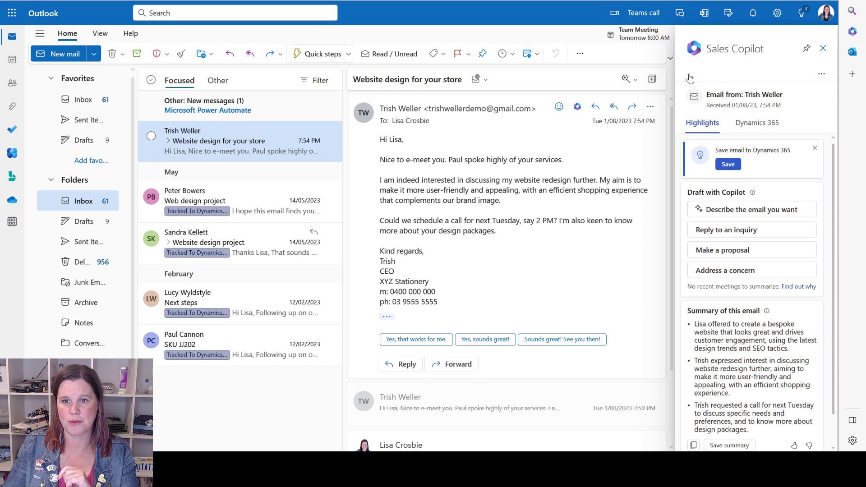
Save the Copilot summary of the "Website design project" email to the Website Design Project opportunity.
left_click(248, 248)
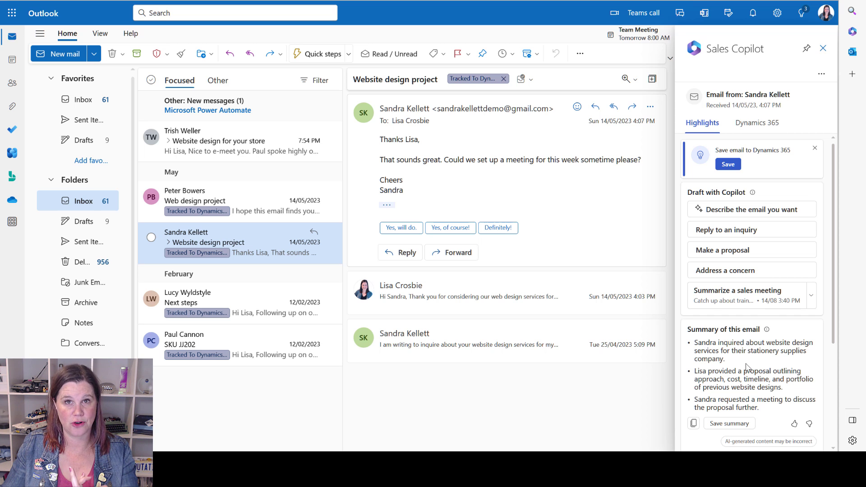
left_click(738, 424)
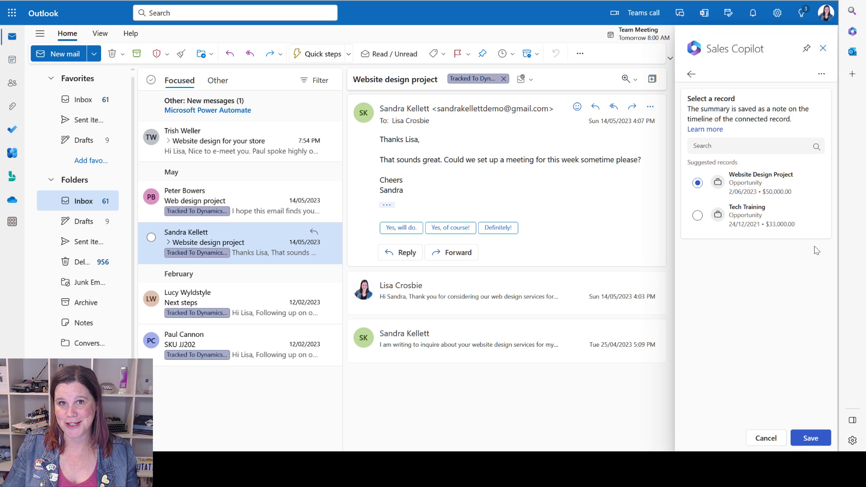
left_click(810, 438)
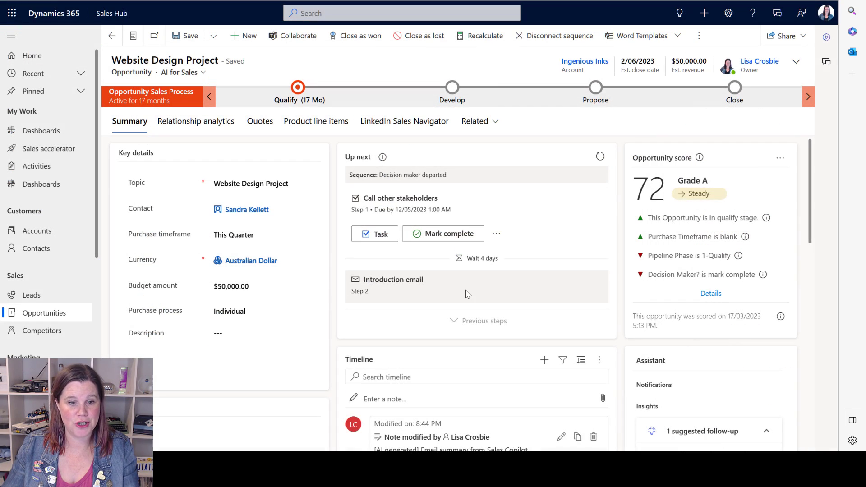
Examine the AI-generated email summary note on the timeline of the Website Design Project opportunity in Dynamics 365.
scroll(467, 294, "down", 3)
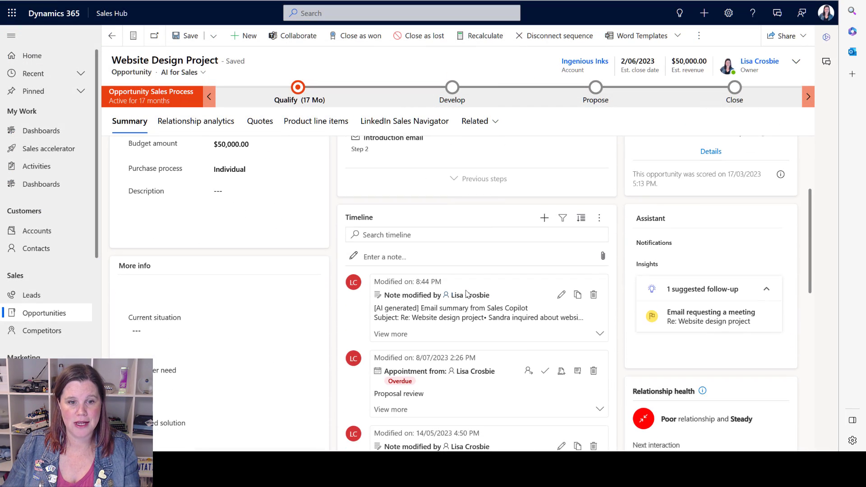
left_click(399, 336)
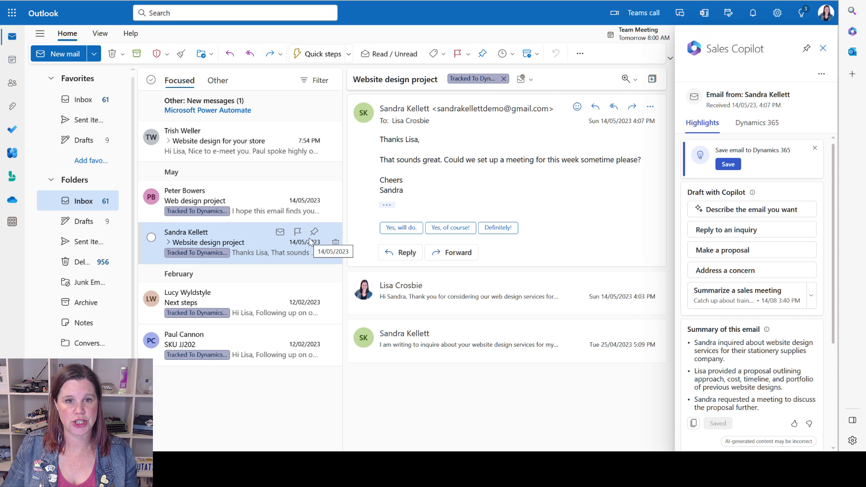
Generate a Copilot draft replying to an inquiry for Outlook's "Website design for your store" email, and check its source references.
left_click(231, 150)
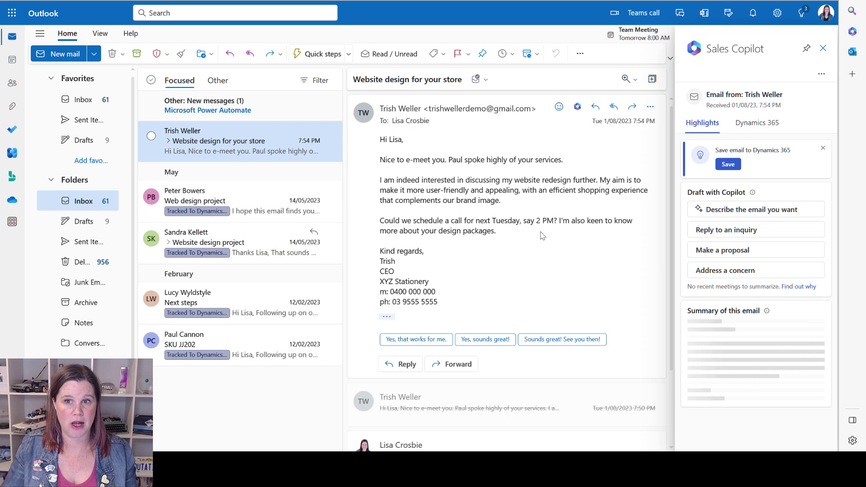
left_click(721, 231)
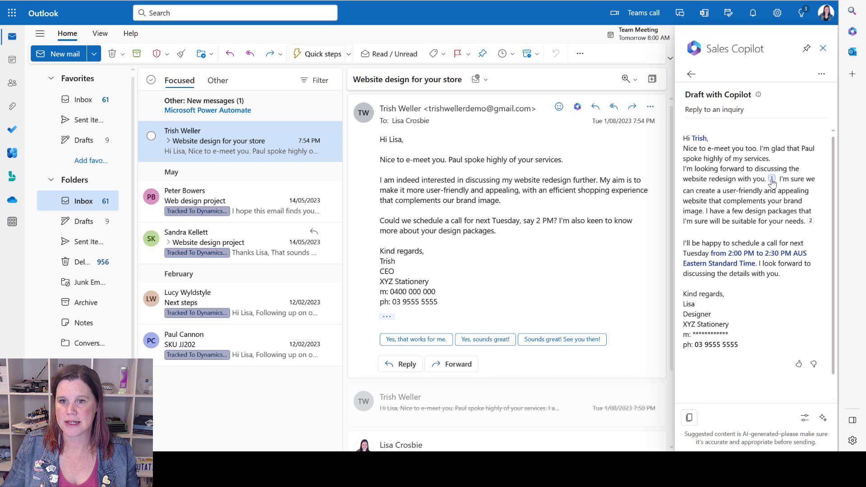
left_click(772, 179)
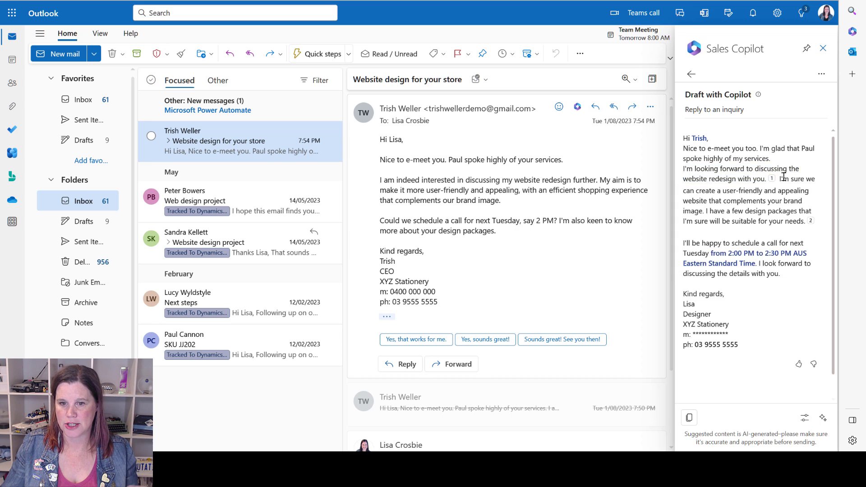
mouse_move(810, 223)
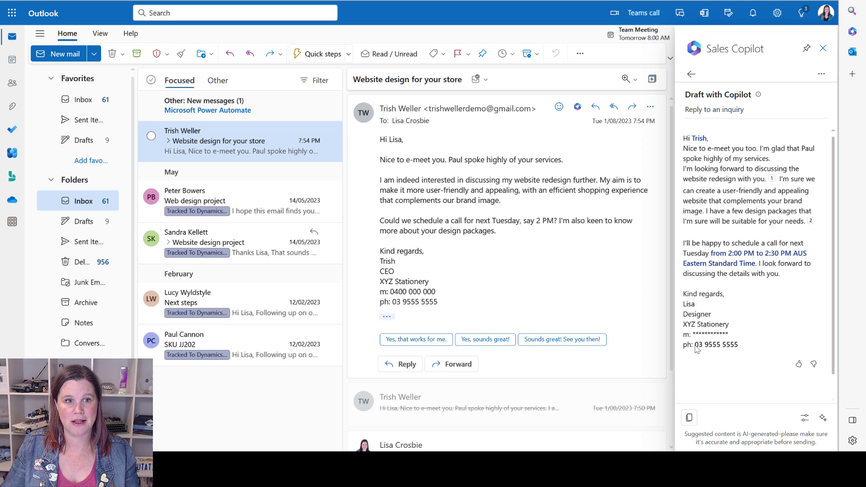
Start a reply with the Copilot draft pasted in, and remove the company name and phone lines from its signature.
left_click(596, 108)
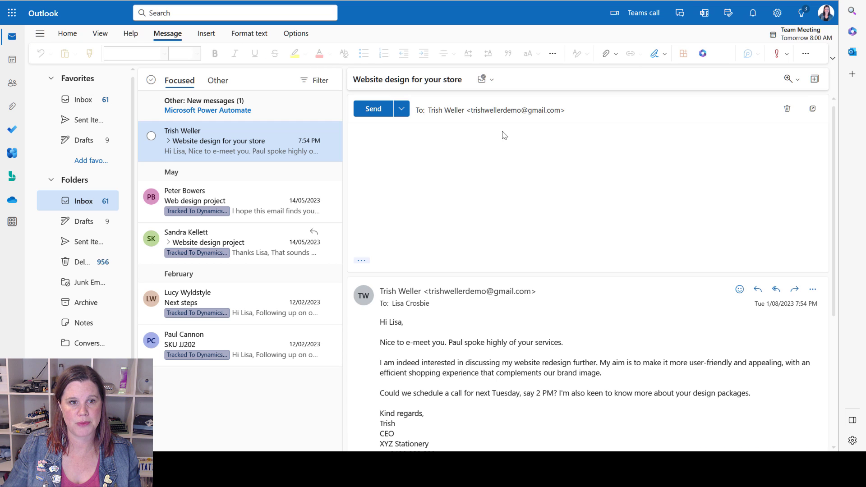
right_click(395, 139)
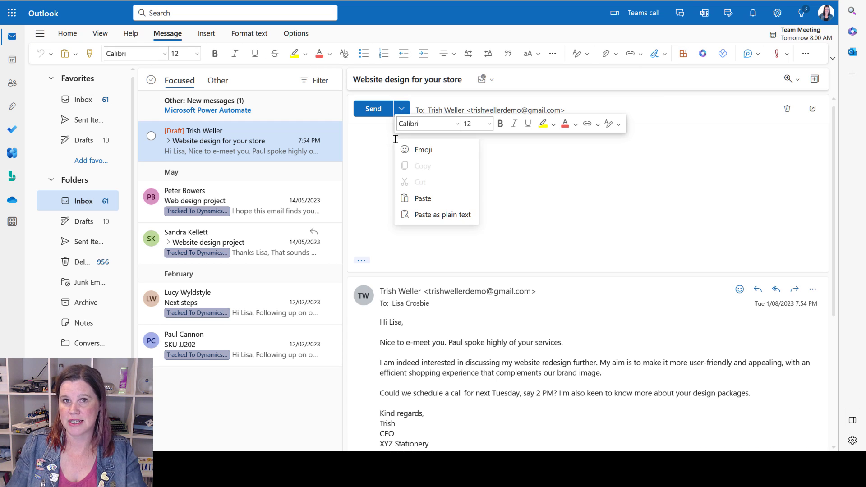
left_click(433, 197)
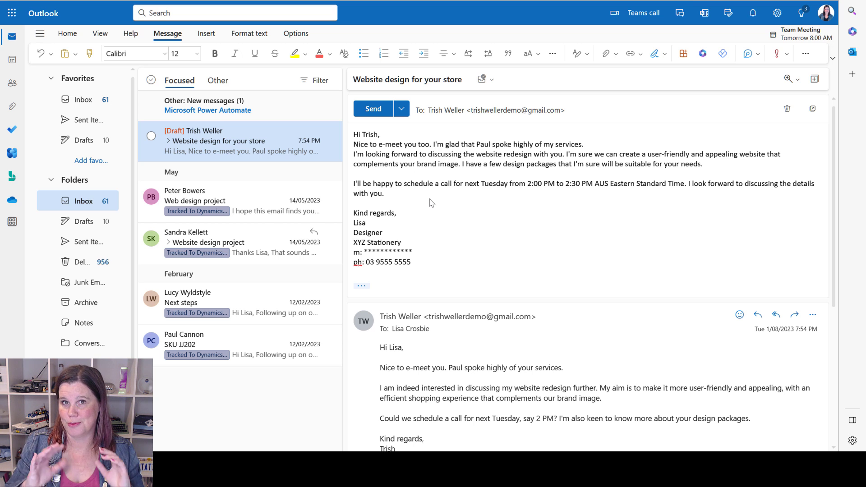
left_click_drag(411, 262, 353, 245)
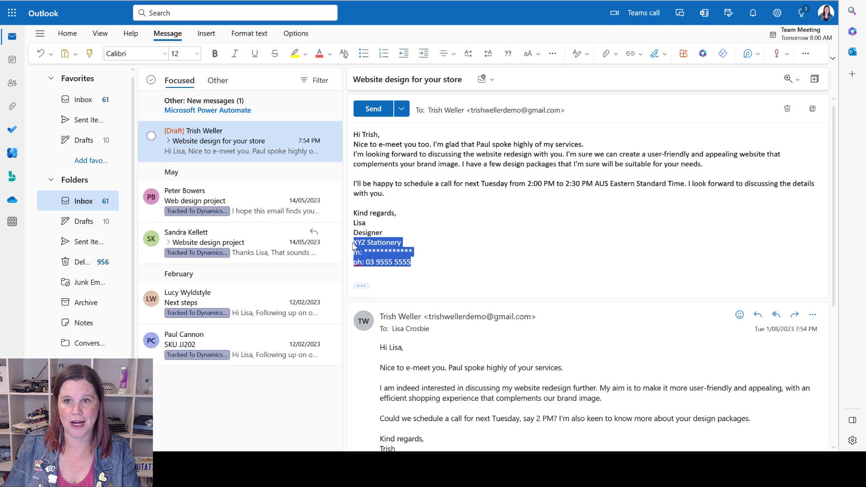
key("Delete")
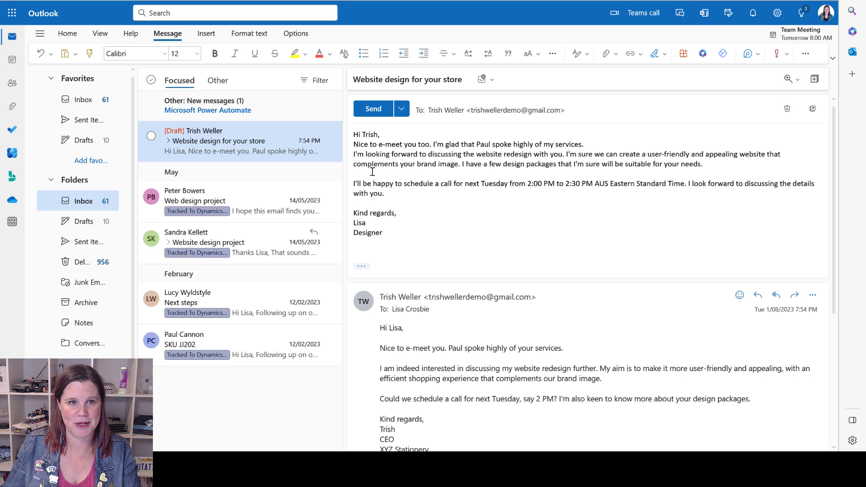
Discard the draft reply to the "Website design for your store" email.
left_click(787, 111)
left_click(411, 247)
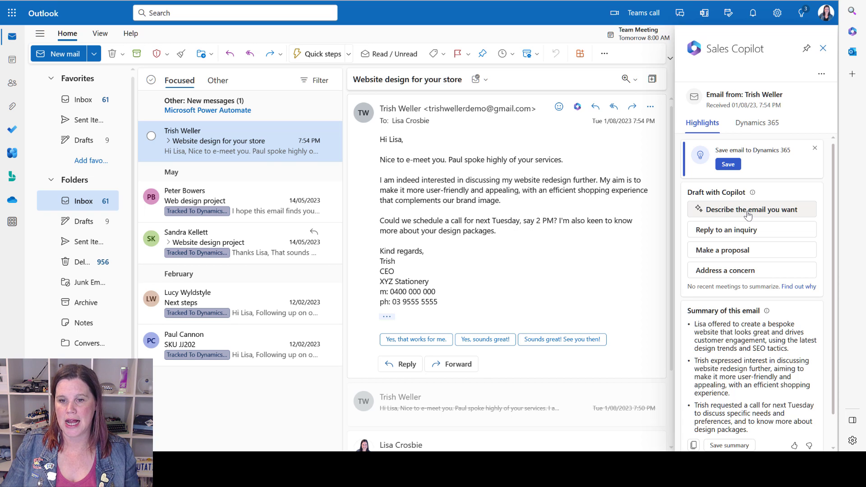
From the "Next steps" email, create a new public Teams account team for the Relic Hunters account.
left_click(239, 302)
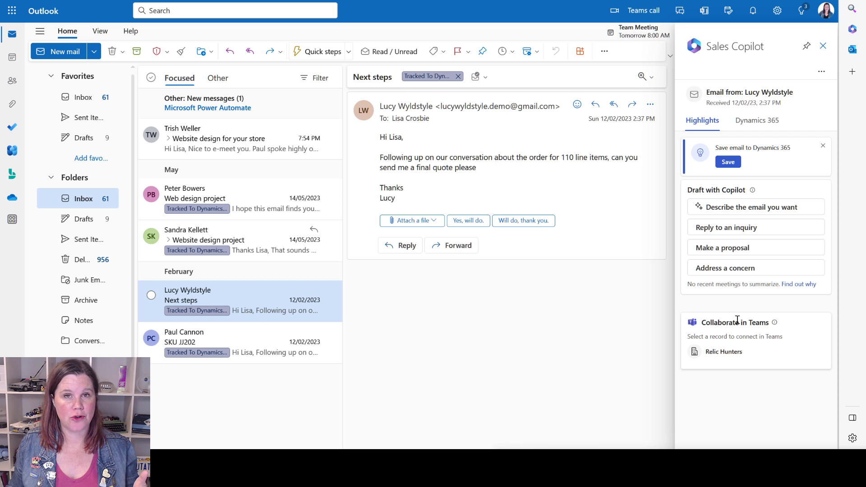
mouse_move(731, 352)
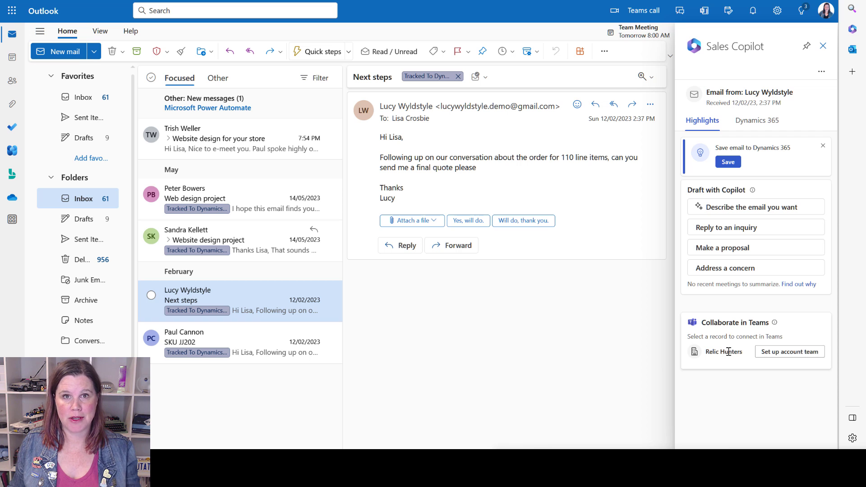
left_click(771, 352)
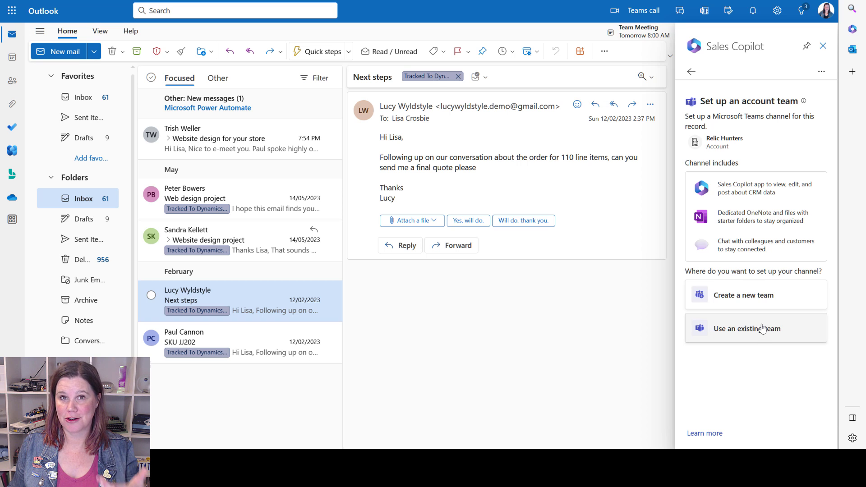
left_click(763, 296)
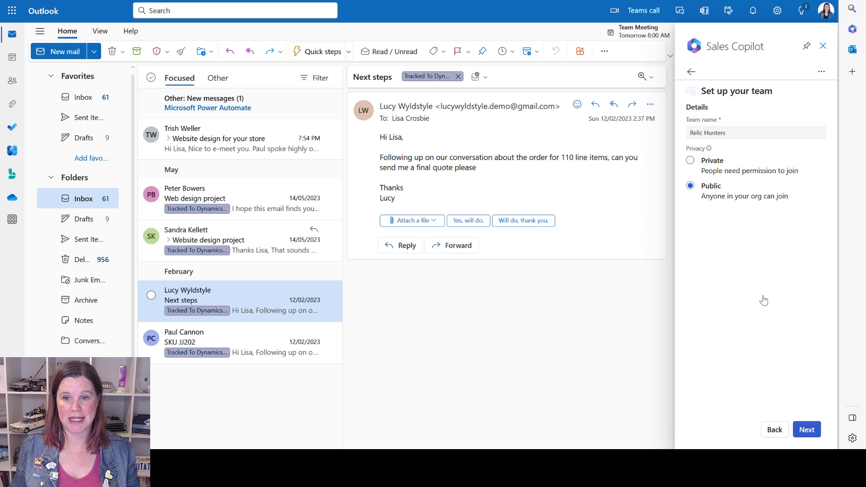
left_click(806, 430)
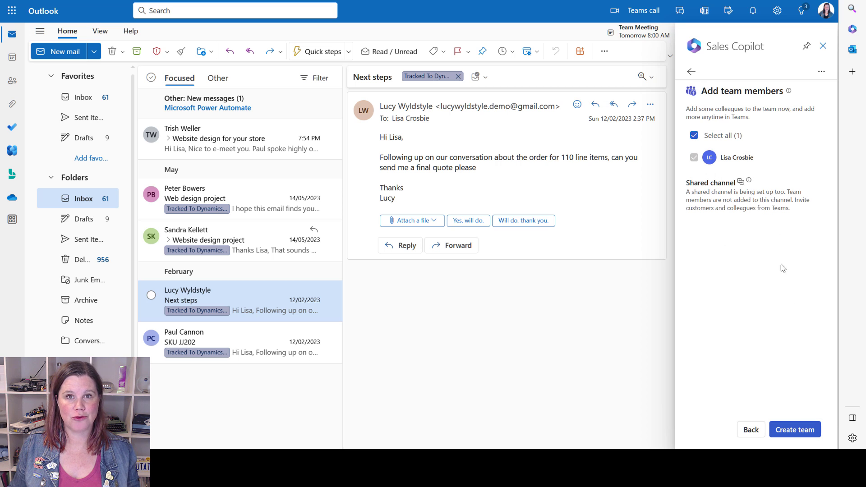
left_click(795, 428)
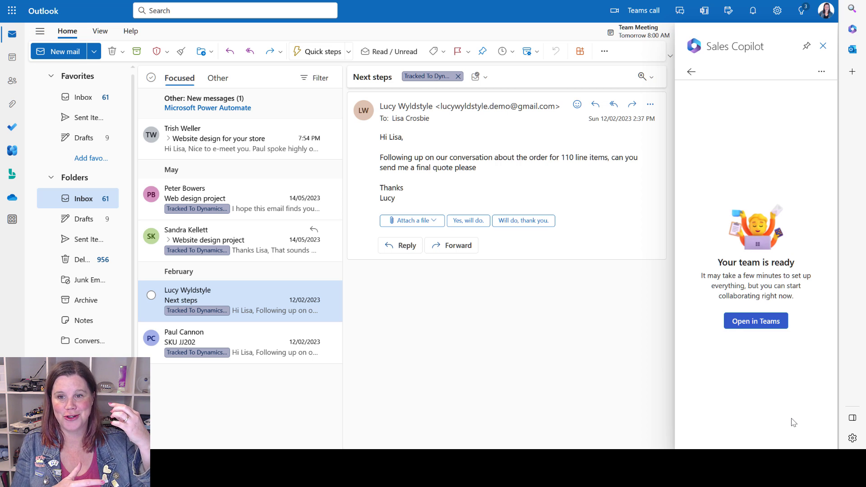
Open the new team in Teams and examine the posts, files and OneNote of the Customer - Relic Hunters channel.
left_click(767, 328)
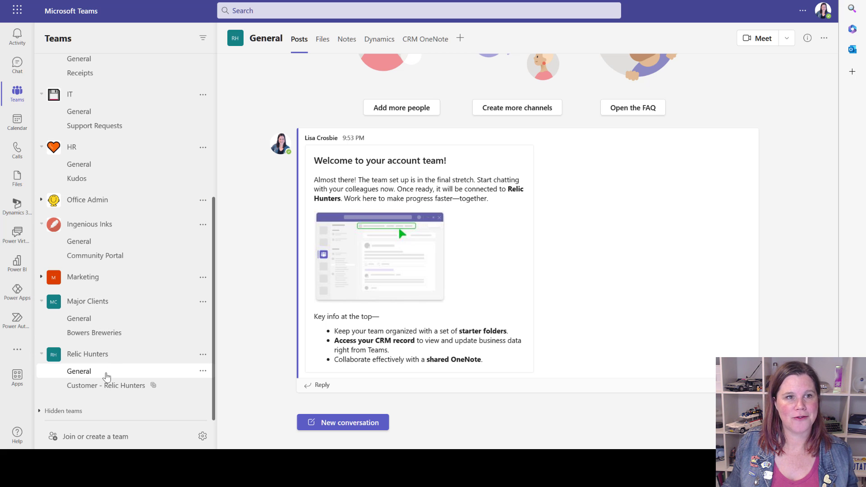
left_click(107, 386)
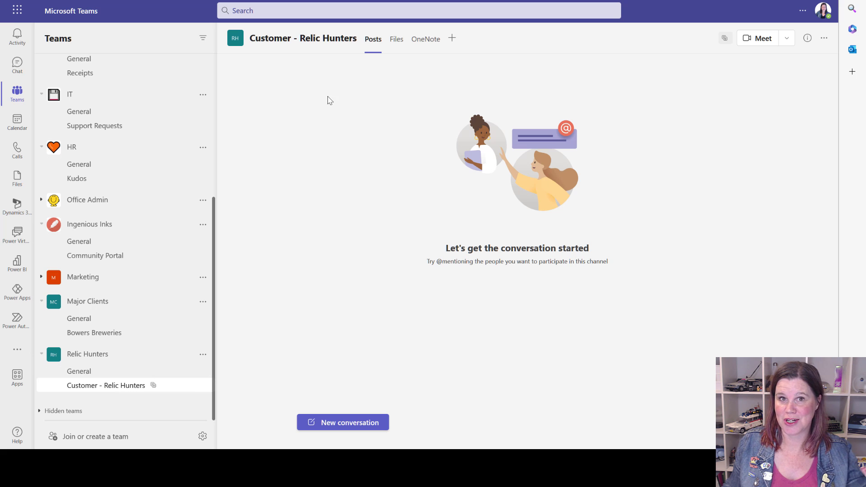
left_click(396, 44)
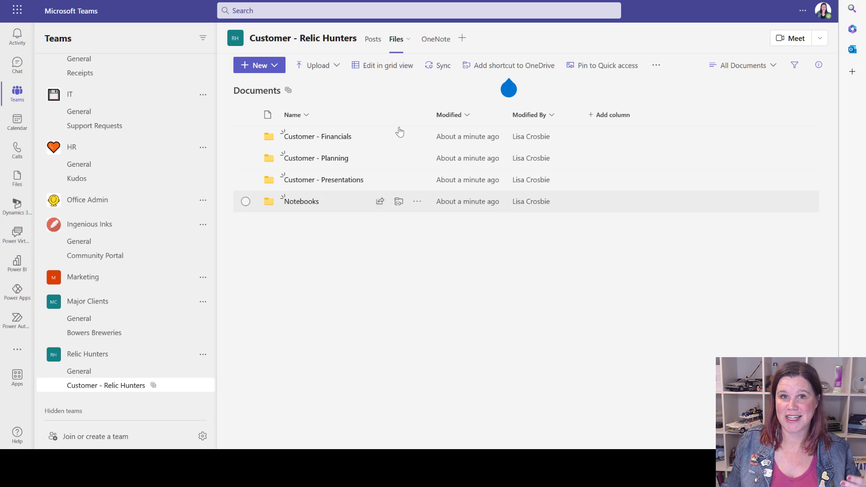
left_click(437, 40)
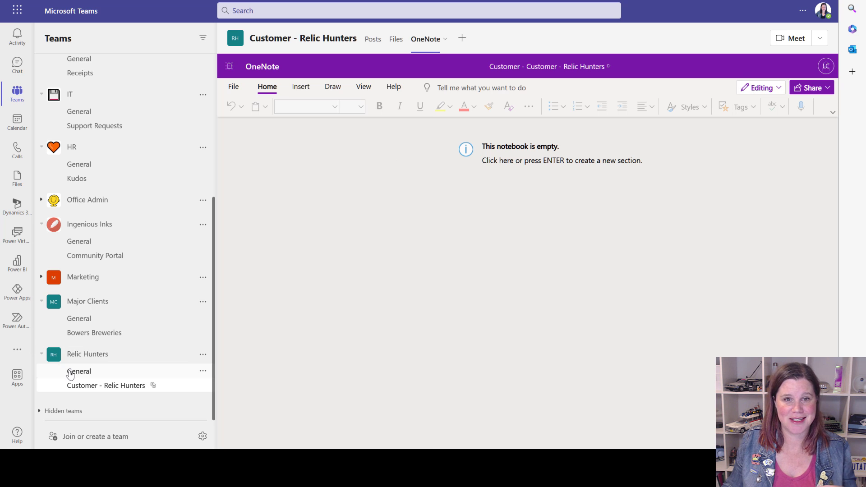
Look through the files and the Dynamics page of the Relic Hunters team's General channel.
left_click(198, 370)
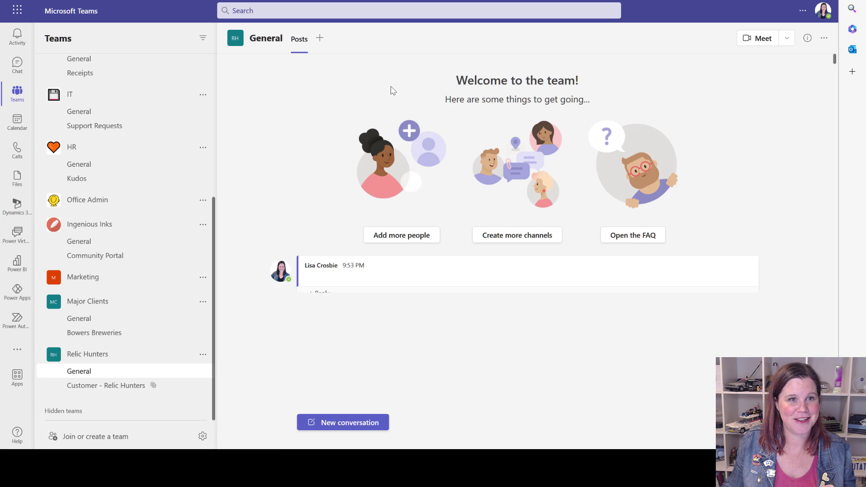
left_click(322, 41)
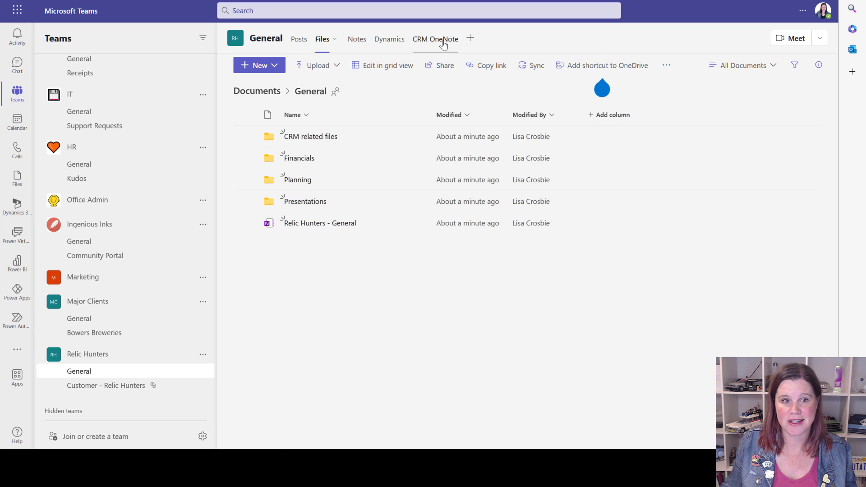
left_click(388, 42)
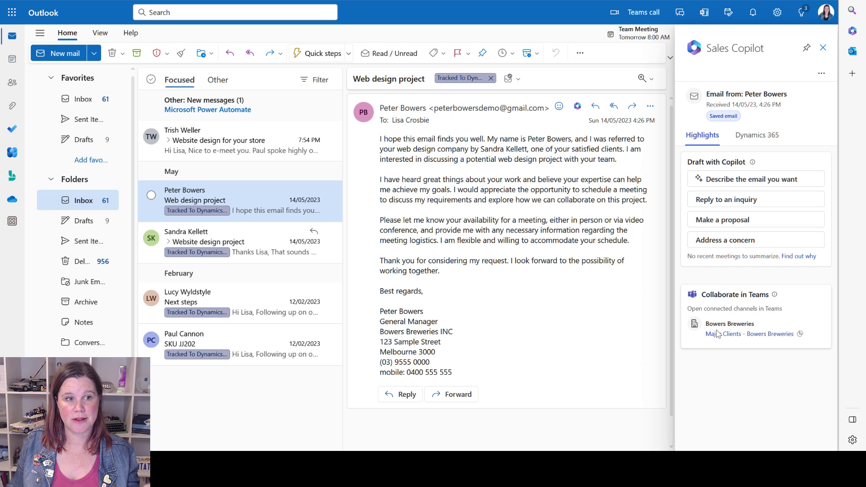
View the connected Bowers Breweries channel in Teams from the "Web design project" email, and return to Outlook.
left_click(754, 336)
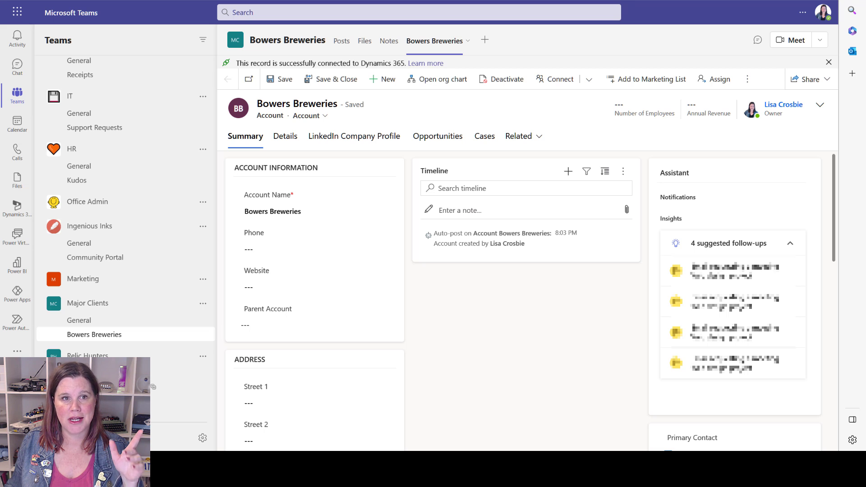
key("alt+Tab")
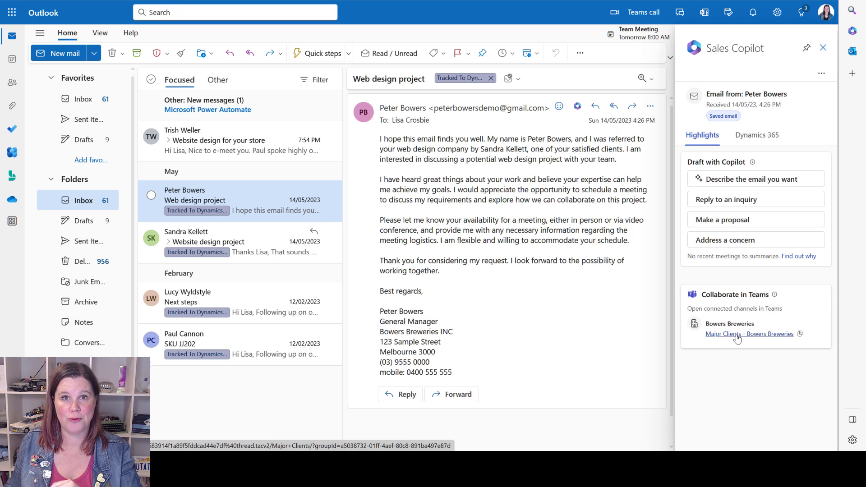
Open the "Website design project" email, and switch to Teams to examine the mentions in the Cybersecurity Referral meeting's recap.
left_click(280, 235)
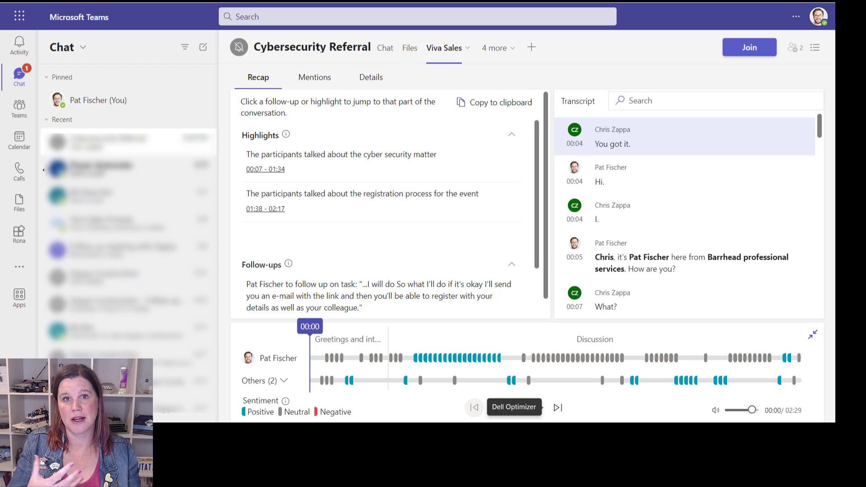
left_click(312, 79)
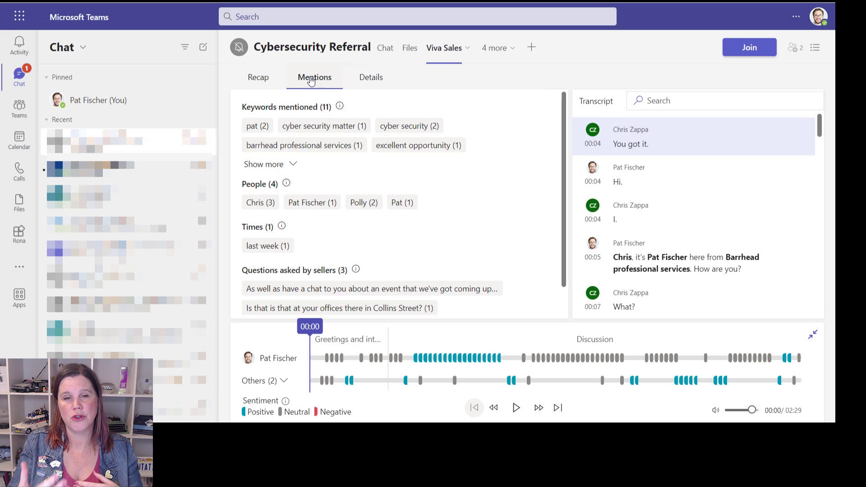